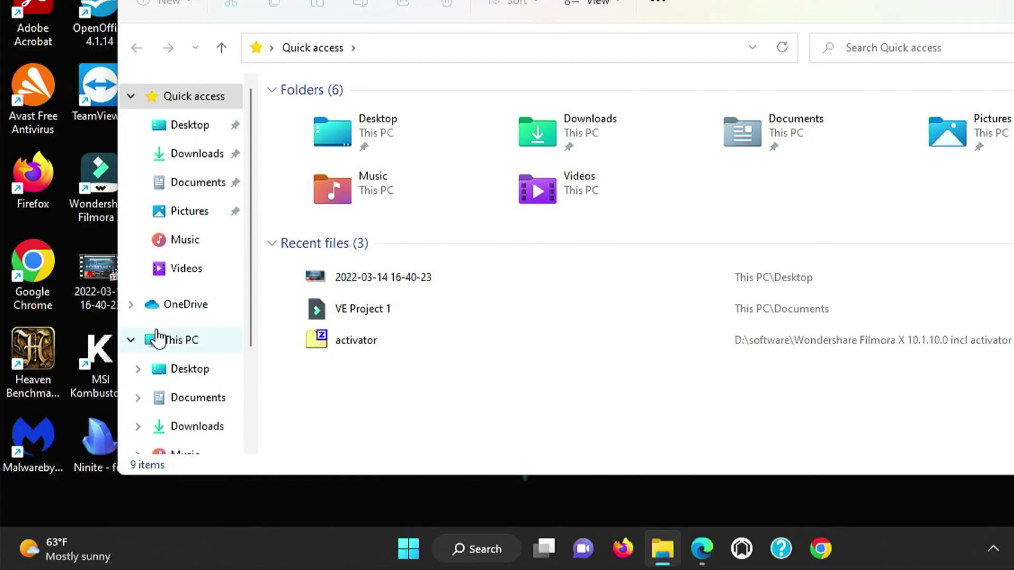
List the Windows (C:) drive's top-level folders, reached from This PC
left_click(158, 339)
double_click(324, 259)
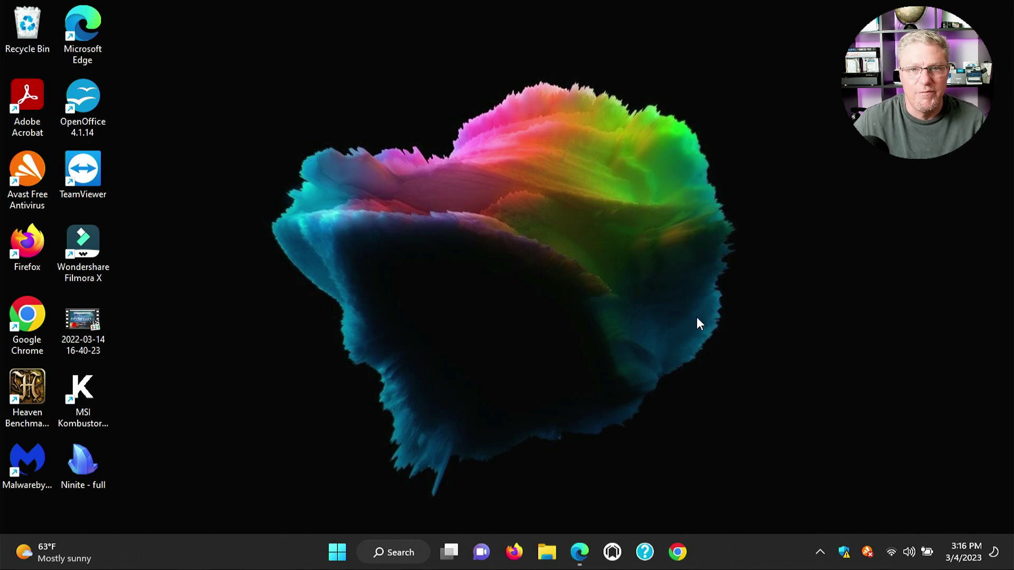
Open File Explorer, view the Windows (C:) drive, then close Explorer
key("super+e")
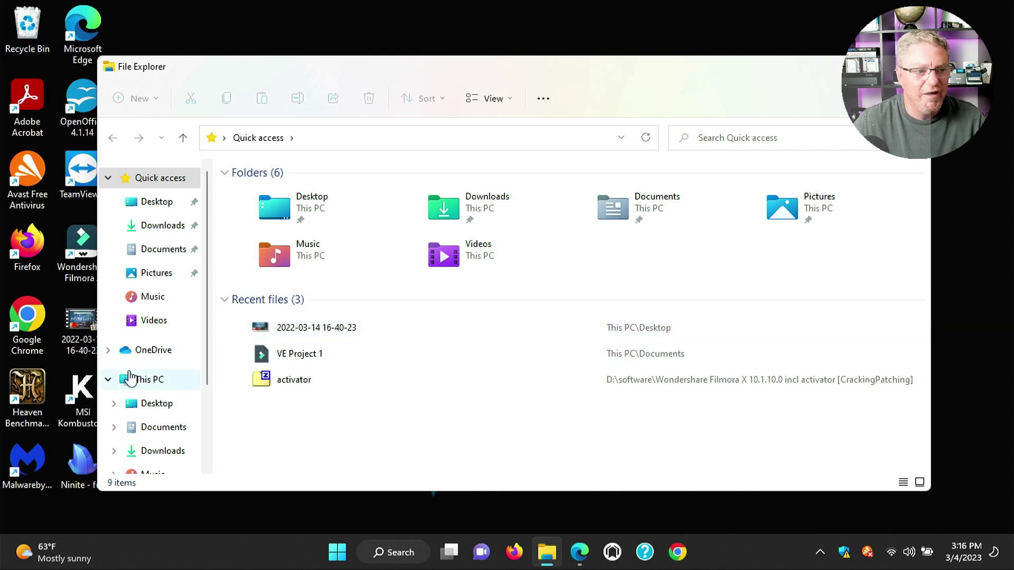
left_click(150, 380)
double_click(311, 305)
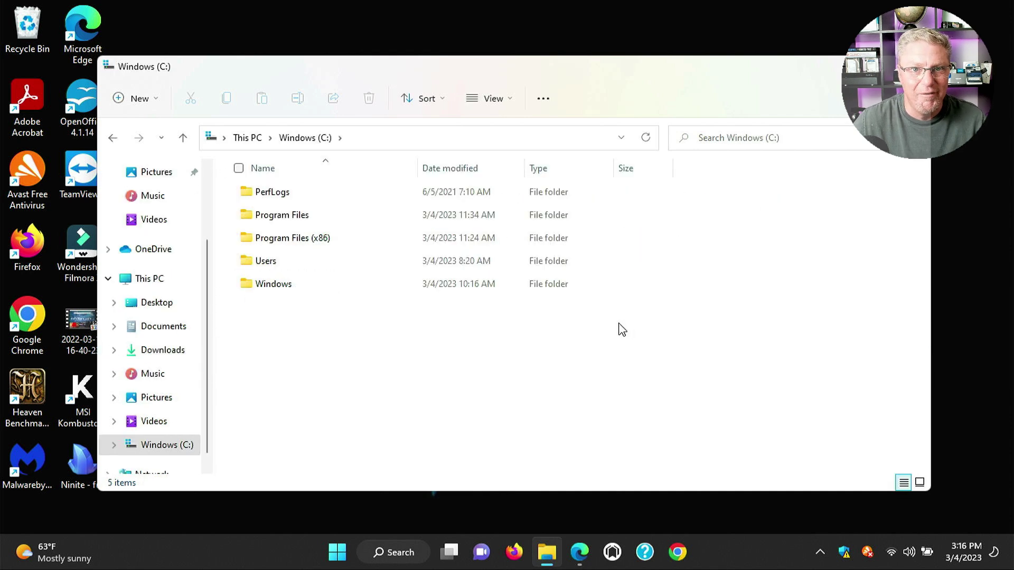
key("alt+F4")
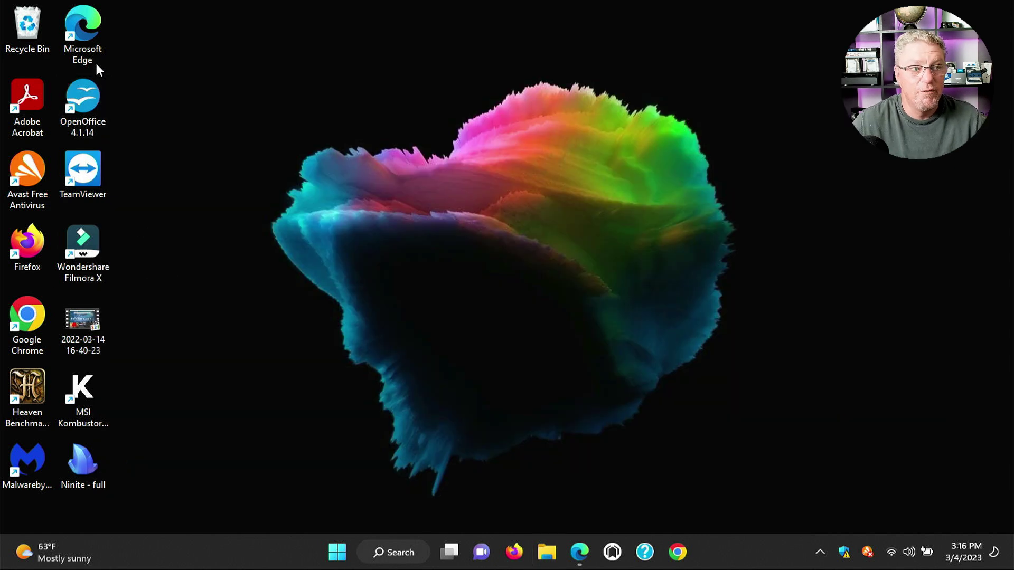
Launch and close OpenOffice, then launch and close Firefox
double_click(94, 85)
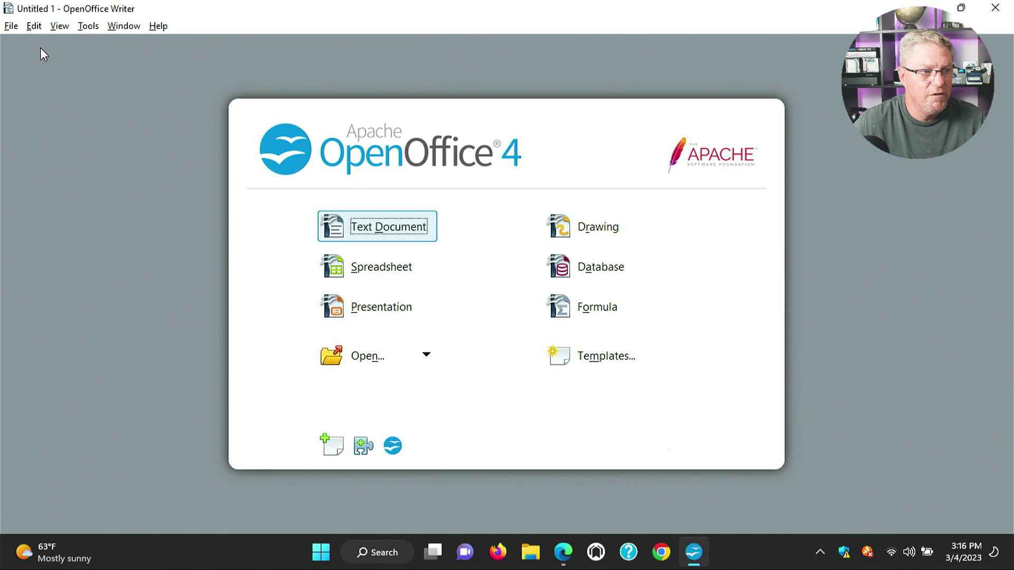
key("alt+F4")
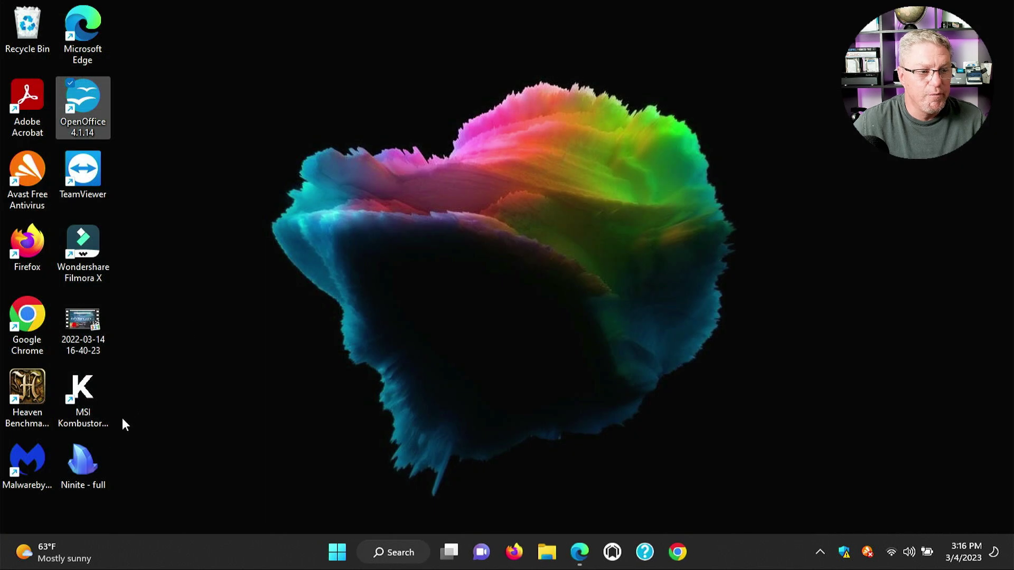
double_click(32, 247)
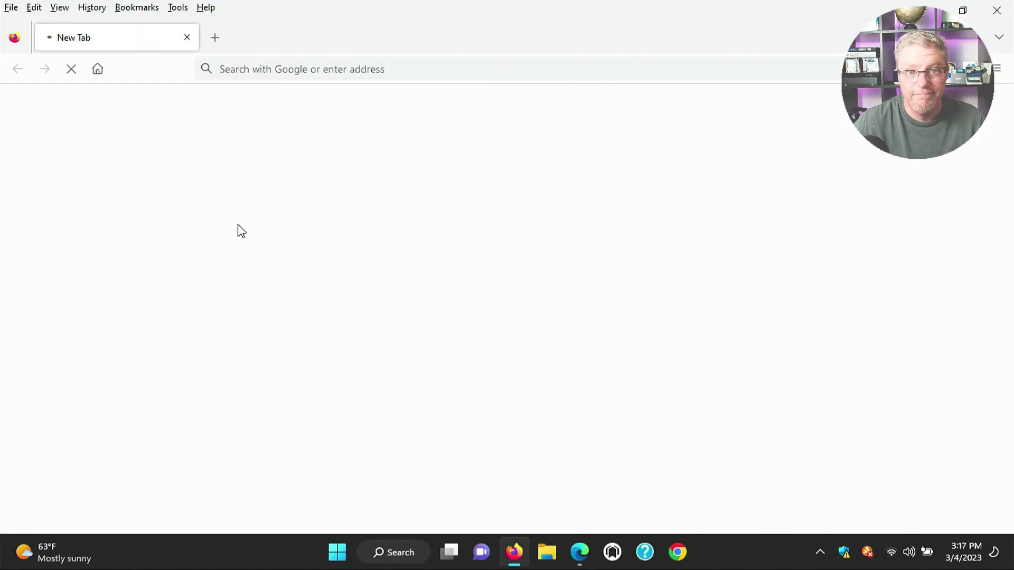
key("alt+F4")
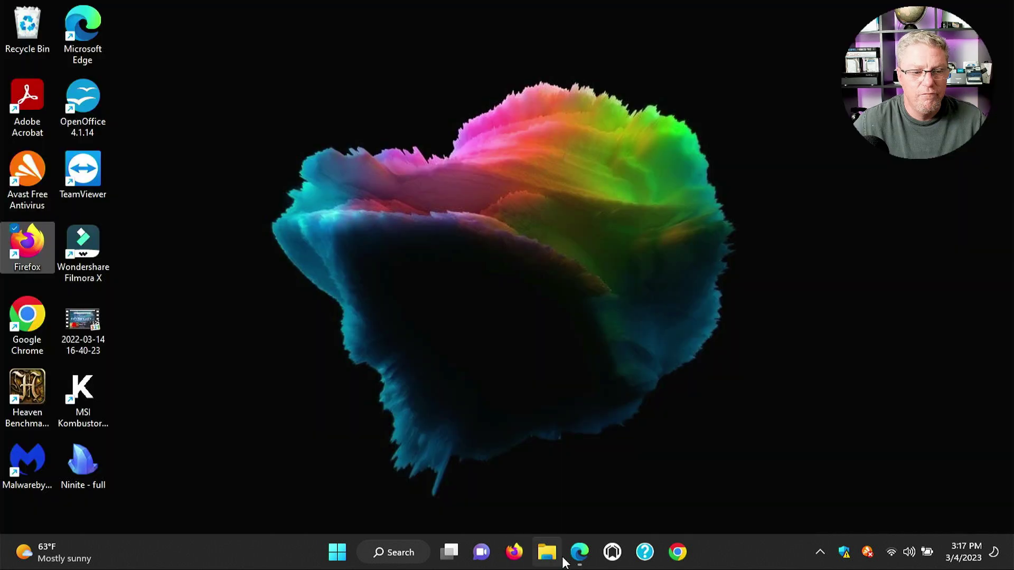
Reopen File Explorer and browse Downloads and Documents, ending on Pictures
key("super+e")
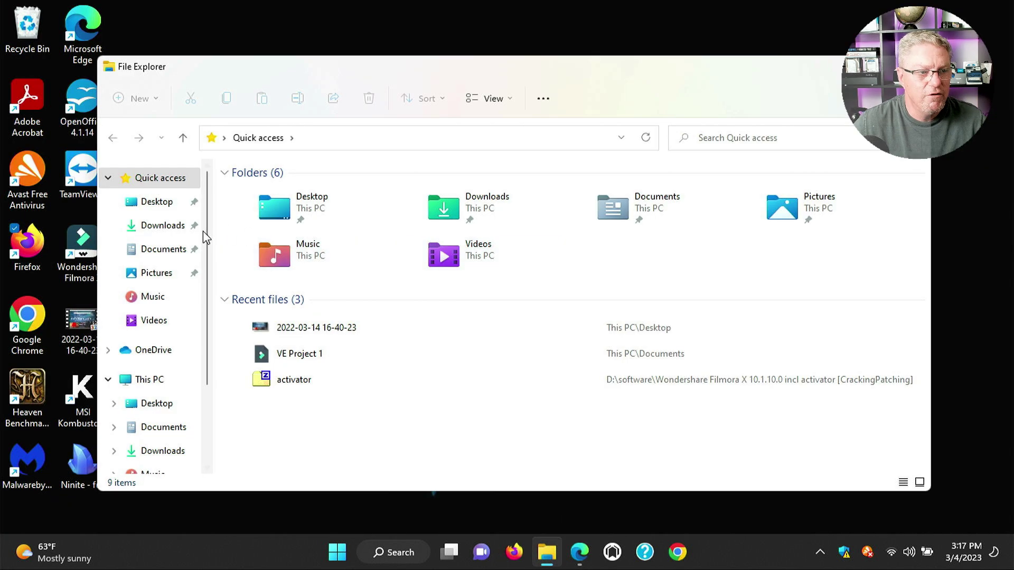
left_click(163, 225)
left_click(164, 249)
left_click(157, 273)
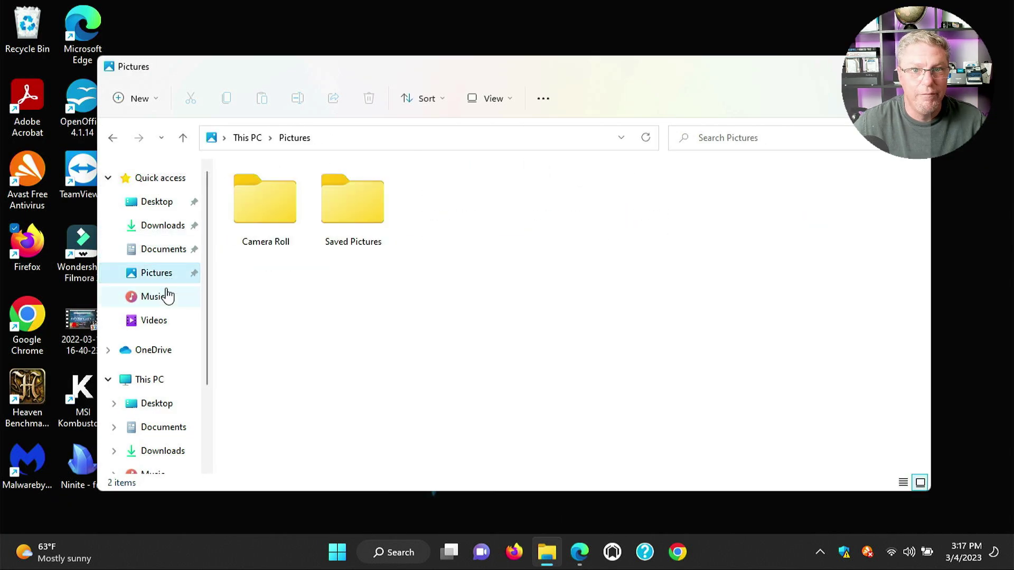